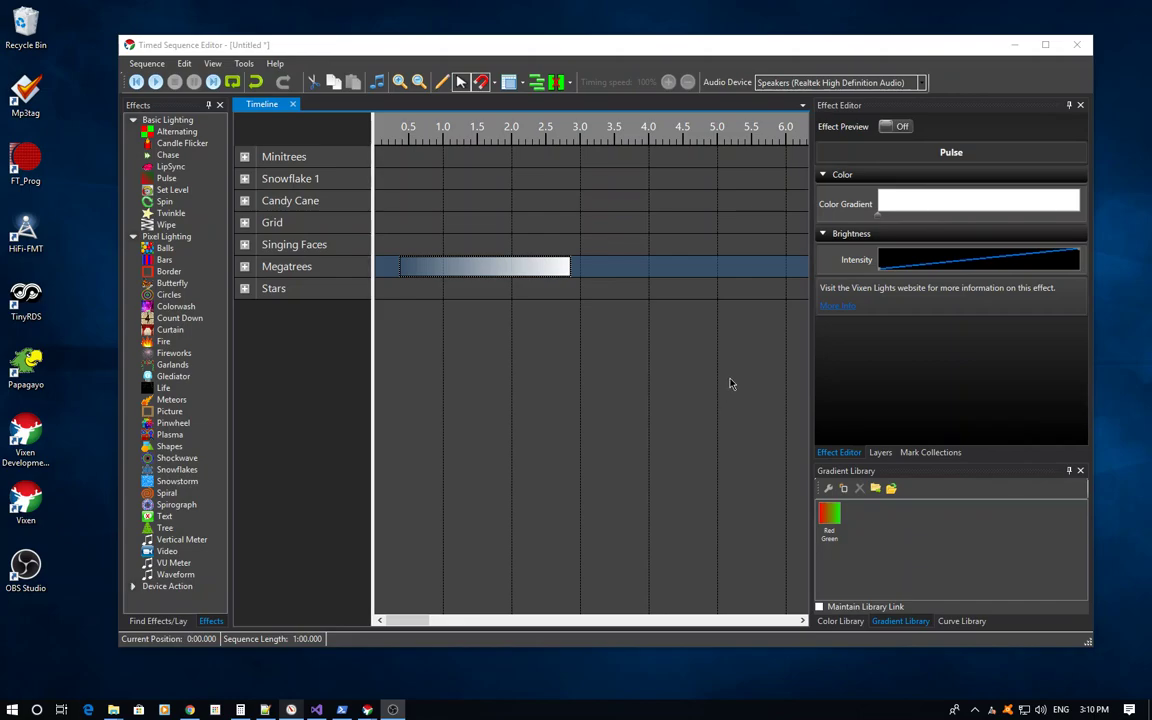
- Check the Color Gradient editor unchanged, then open the pulse's full Intensity curve editor
{"action": "left_click", "coordinate": [970, 204]}
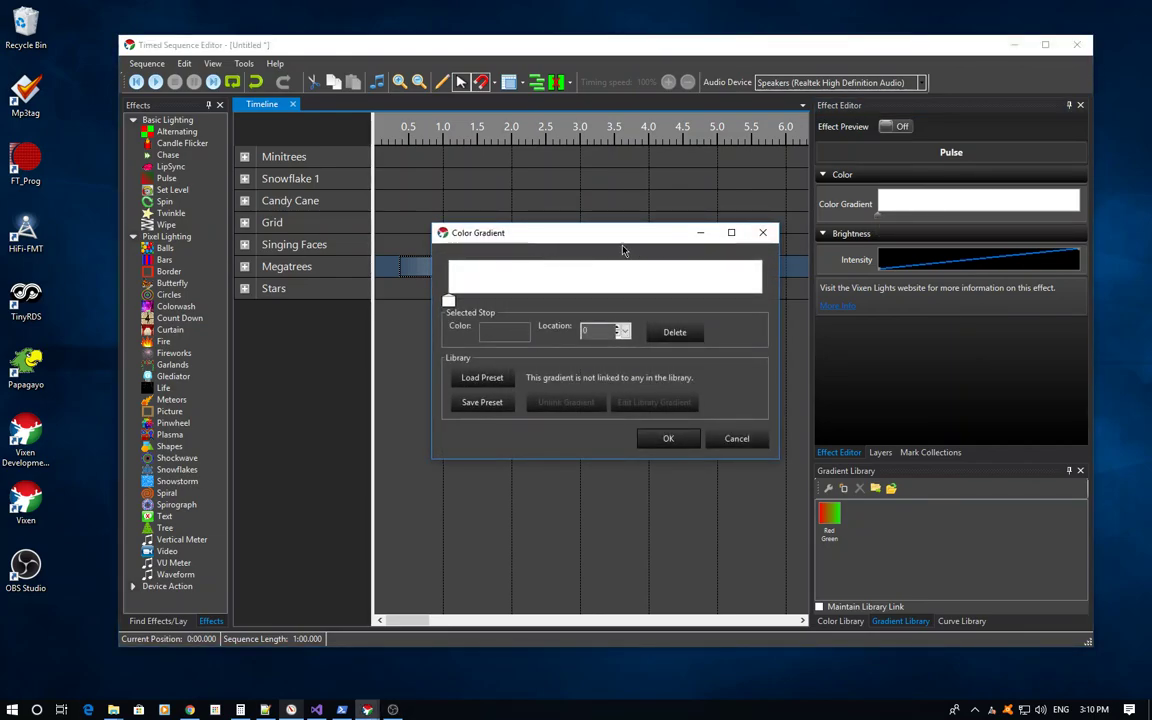
{"action": "left_click", "coordinate": [738, 442]}
{"action": "left_click", "coordinate": [963, 261]}
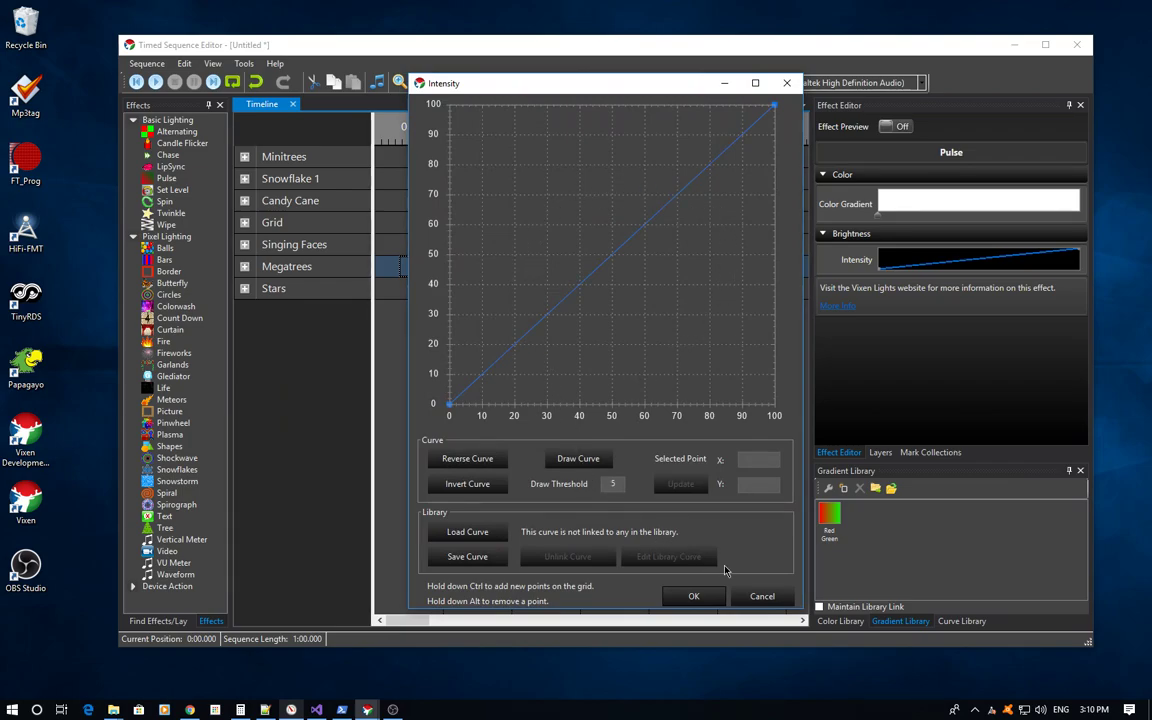
- Cancel the Intensity curve dialog, keeping the Megatrees pulse's straight 0-to-100 ramp
{"action": "left_click", "coordinate": [761, 596]}
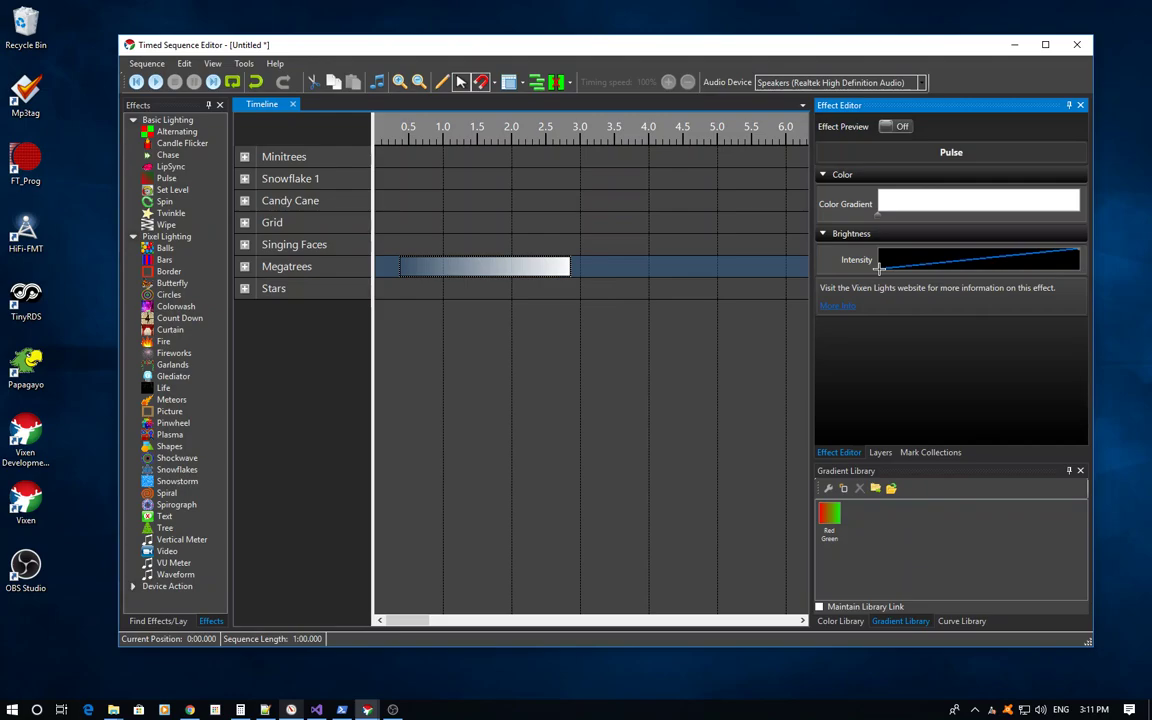
{"action": "mouse_move", "coordinate": [879, 264]}
{"action": "left_mouse_down"}
{"action": "mouse_move", "coordinate": [872, 248]}
{"action": "mouse_move", "coordinate": [868, 280]}
{"action": "left_mouse_up"}
{"action": "left_click_drag", "start_coordinate": [1080, 253], "coordinate": [1083, 239]}
{"action": "left_click_drag", "start_coordinate": [972, 260], "coordinate": [947, 258]}
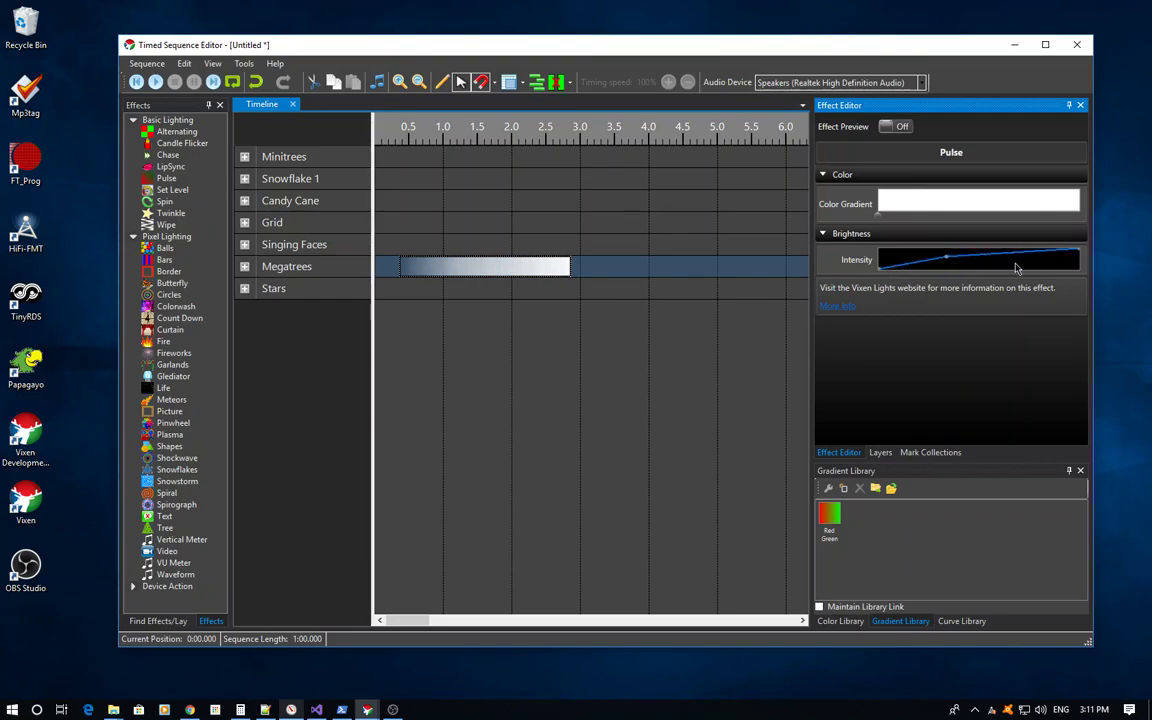
{"action": "left_click", "coordinate": [1023, 261]}
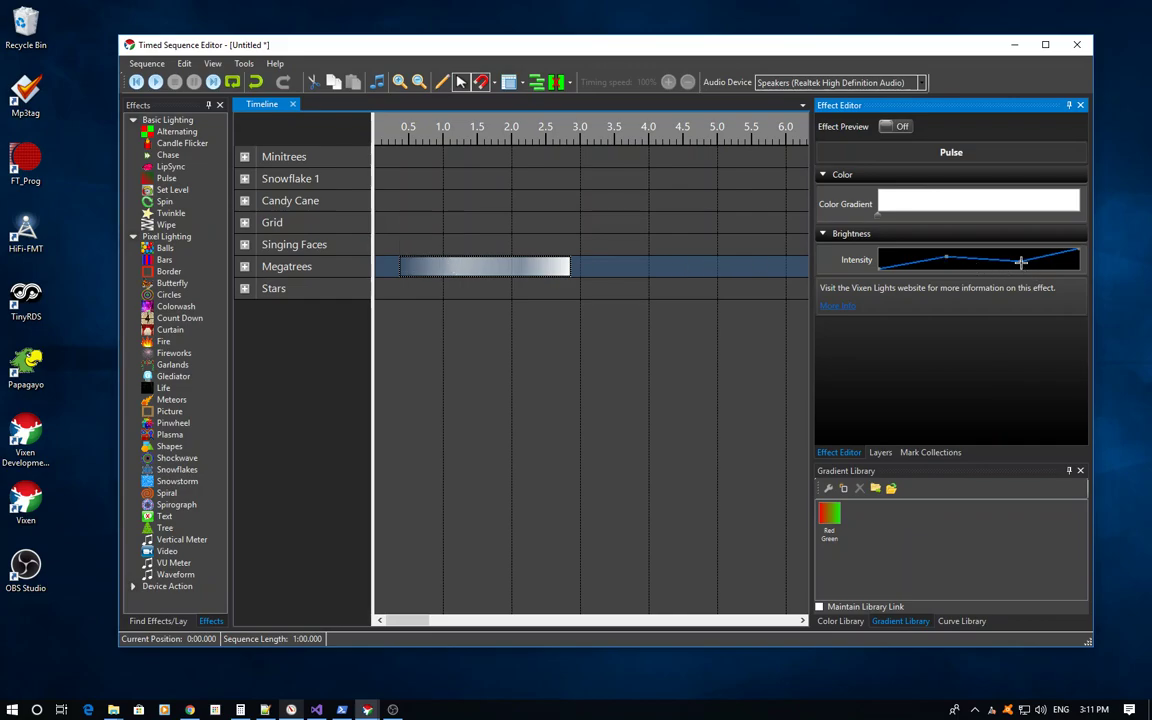
{"action": "mouse_move", "coordinate": [1020, 261]}
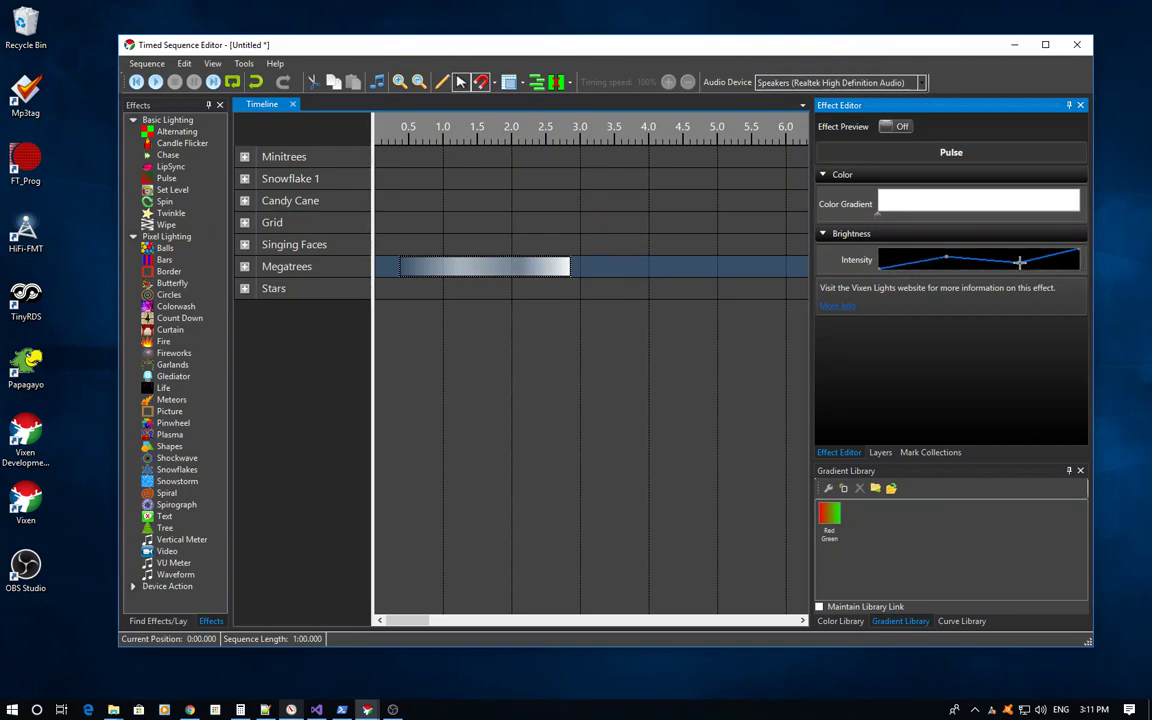
{"action": "left_click_drag", "start_coordinate": [1020, 262], "coordinate": [855, 240]}
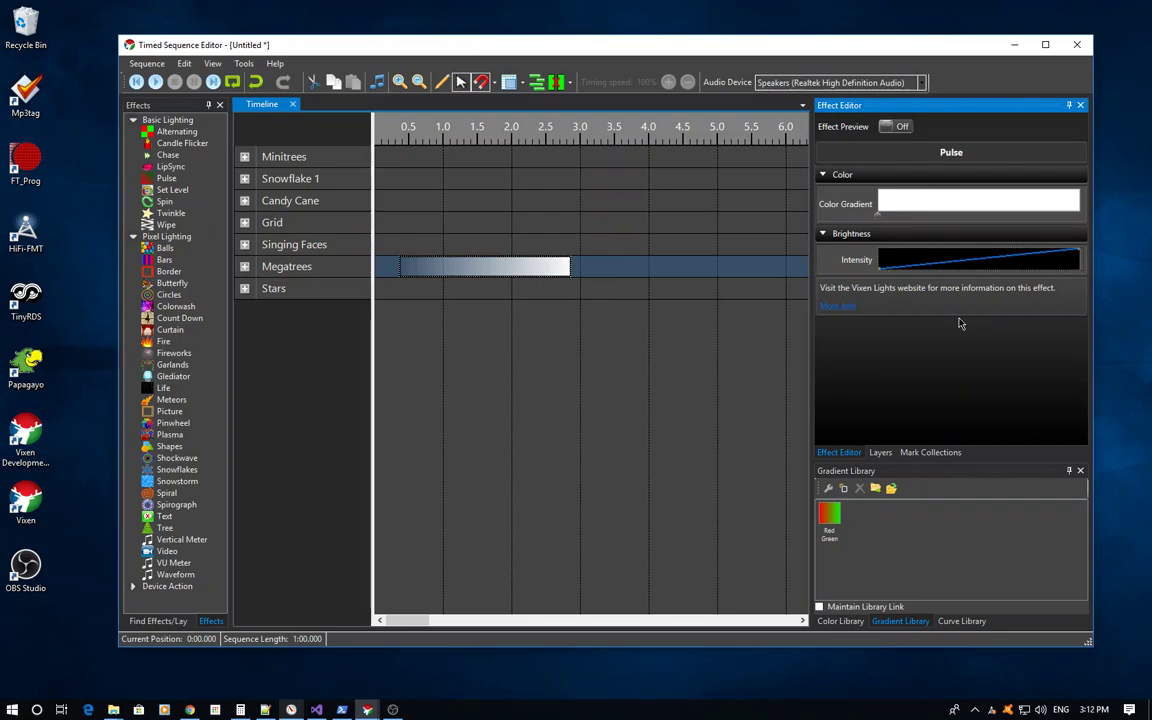
- Reshape the Megatrees pulse curve to start near full and drop sharply at the end
{"action": "left_click", "coordinate": [940, 263]}
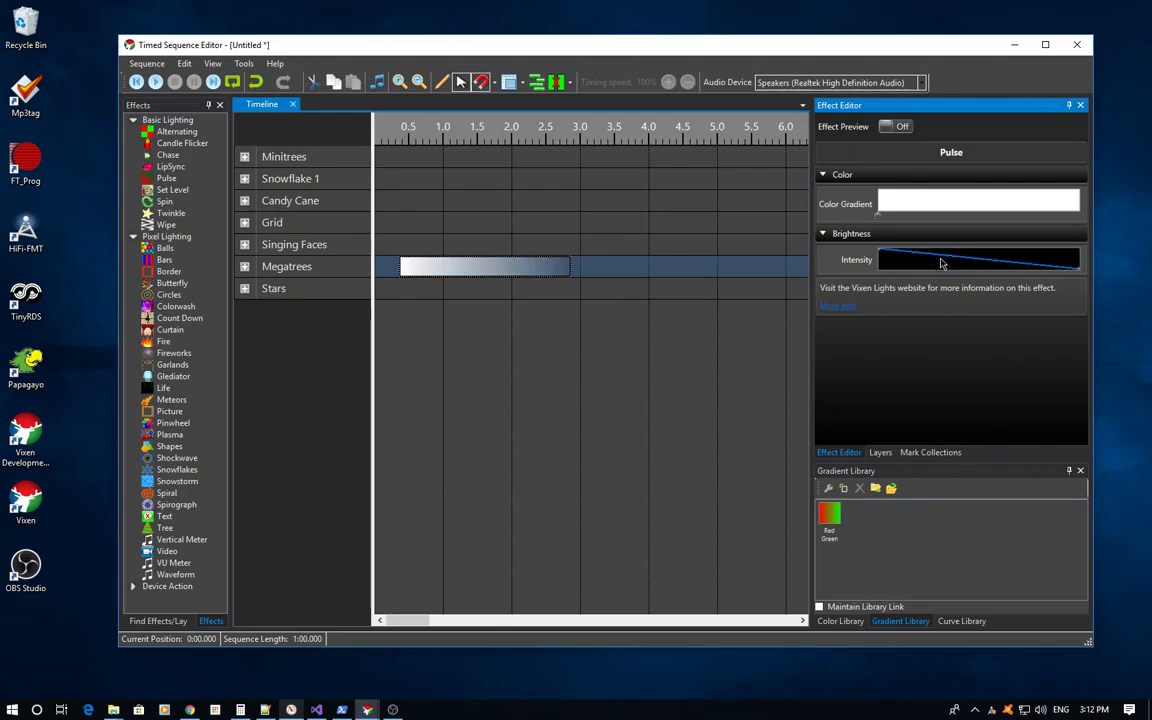
{"action": "left_click", "coordinate": [940, 263]}
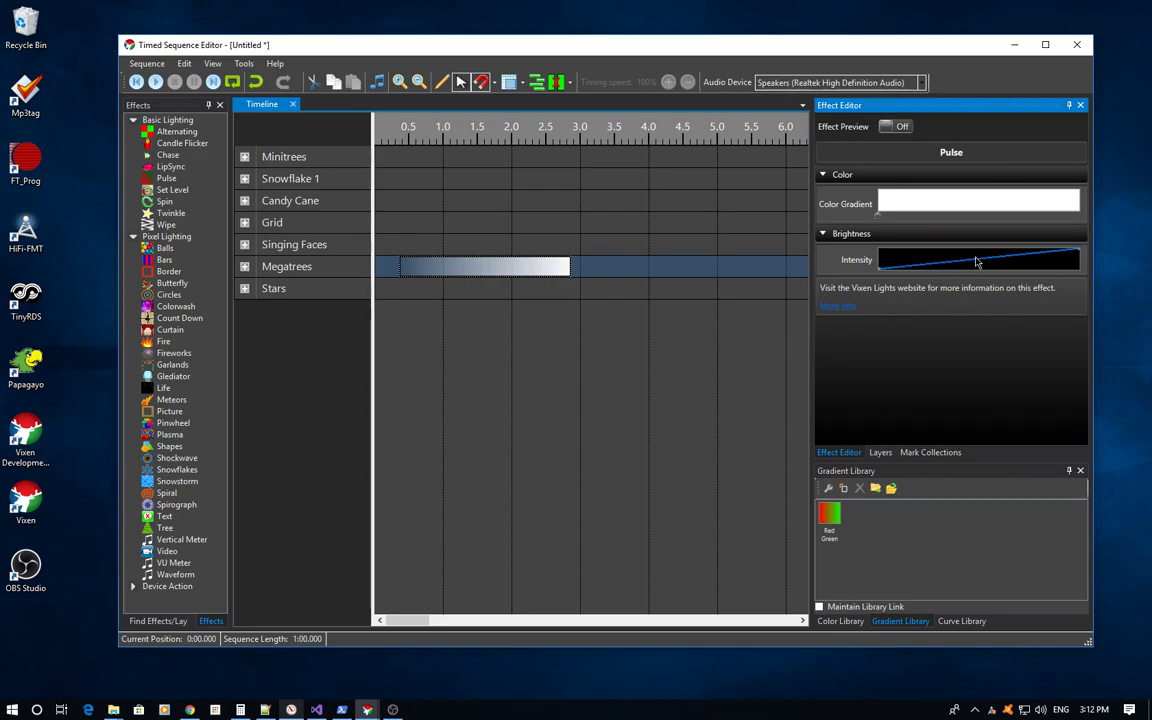
{"action": "double_click", "coordinate": [1035, 259]}
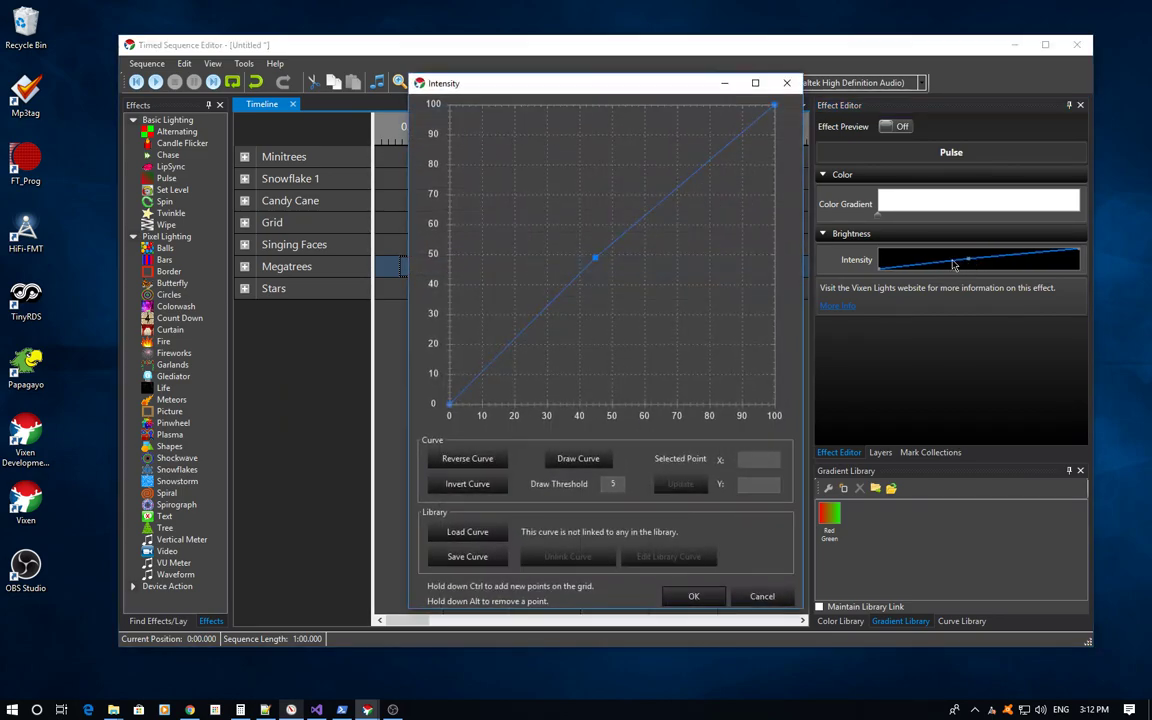
{"action": "left_click", "coordinate": [762, 596]}
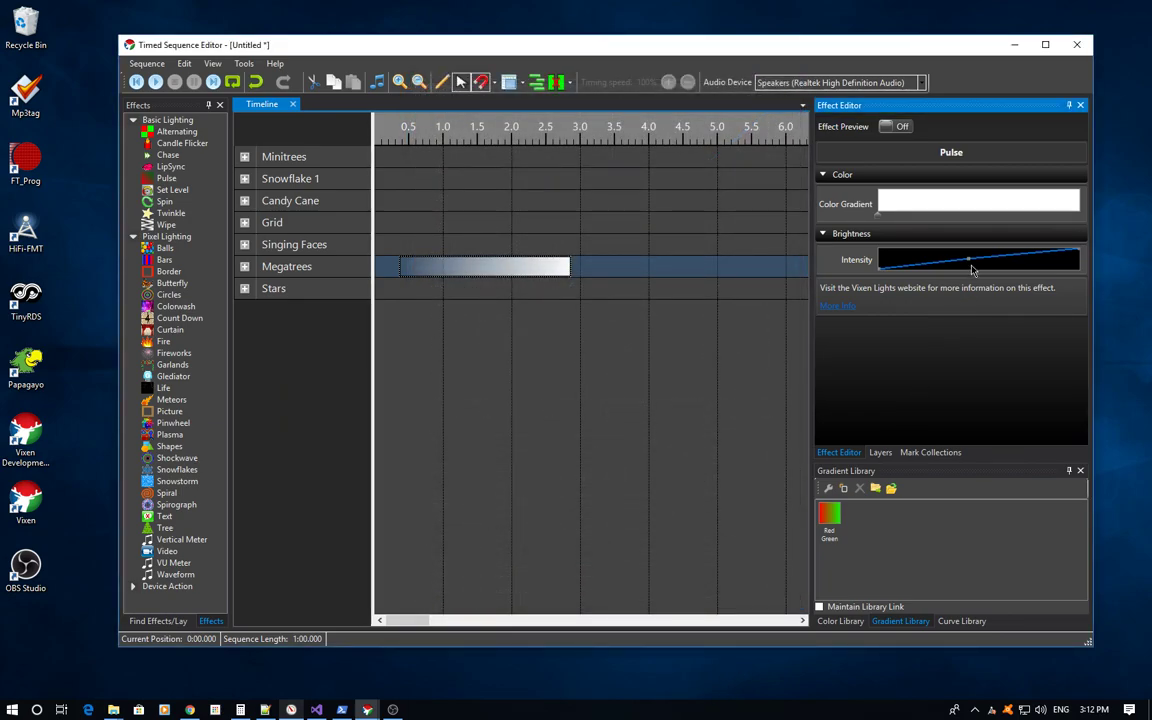
{"action": "left_click_drag", "start_coordinate": [964, 258], "coordinate": [1040, 263]}
- Compare the fade-out curve with undo/redo, then flatten the intensity curve at a constant 55
{"action": "key", "text": "ctrl+z"}
{"action": "key", "text": "ctrl+y"}
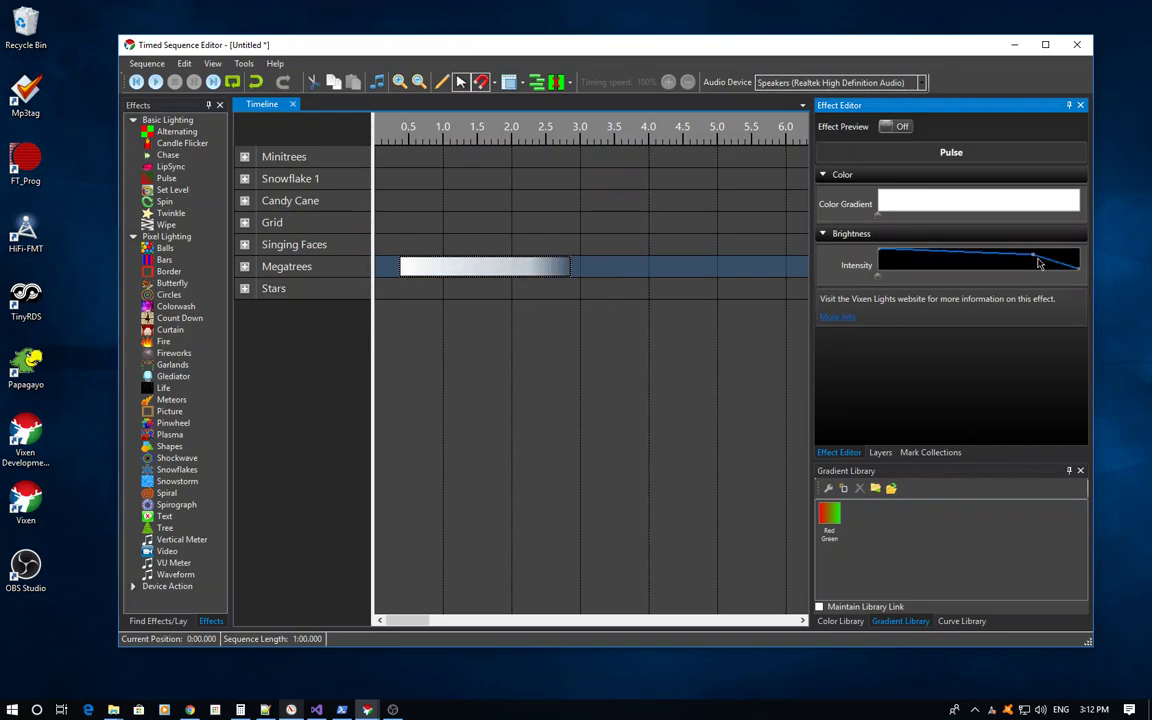
{"action": "key", "text": "ctrl+z"}
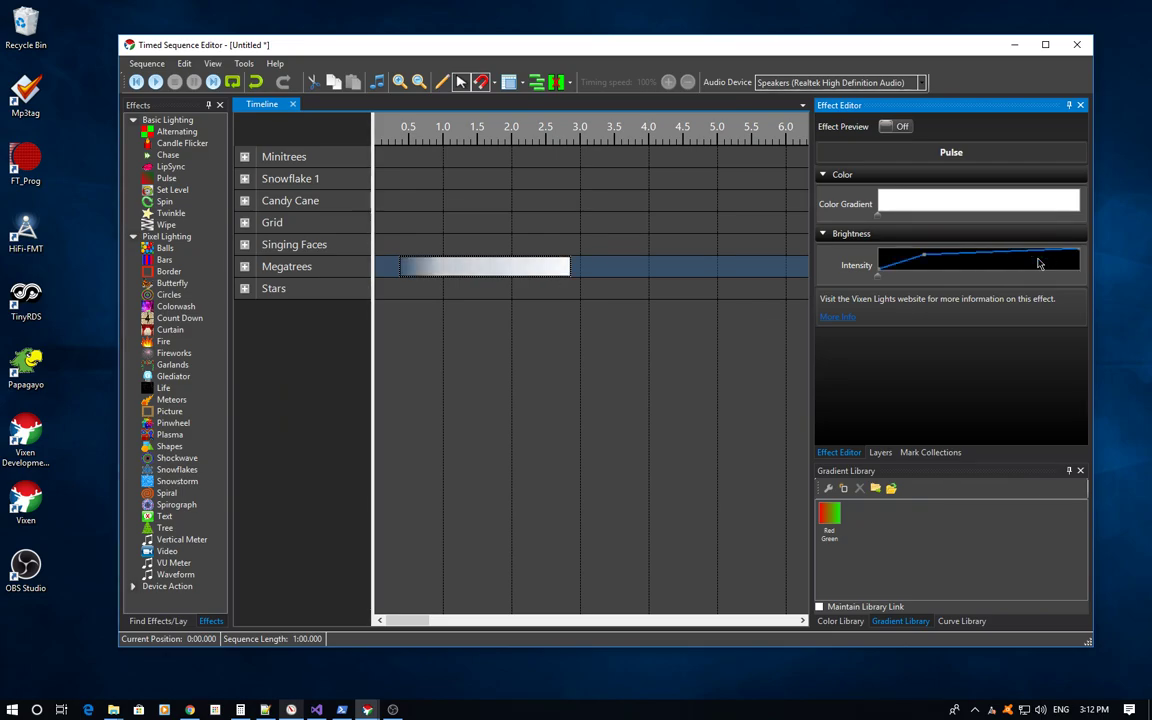
{"action": "key", "text": "ctrl+y"}
{"action": "key", "text": "ctrl+z"}
{"action": "key", "text": "ctrl+y"}
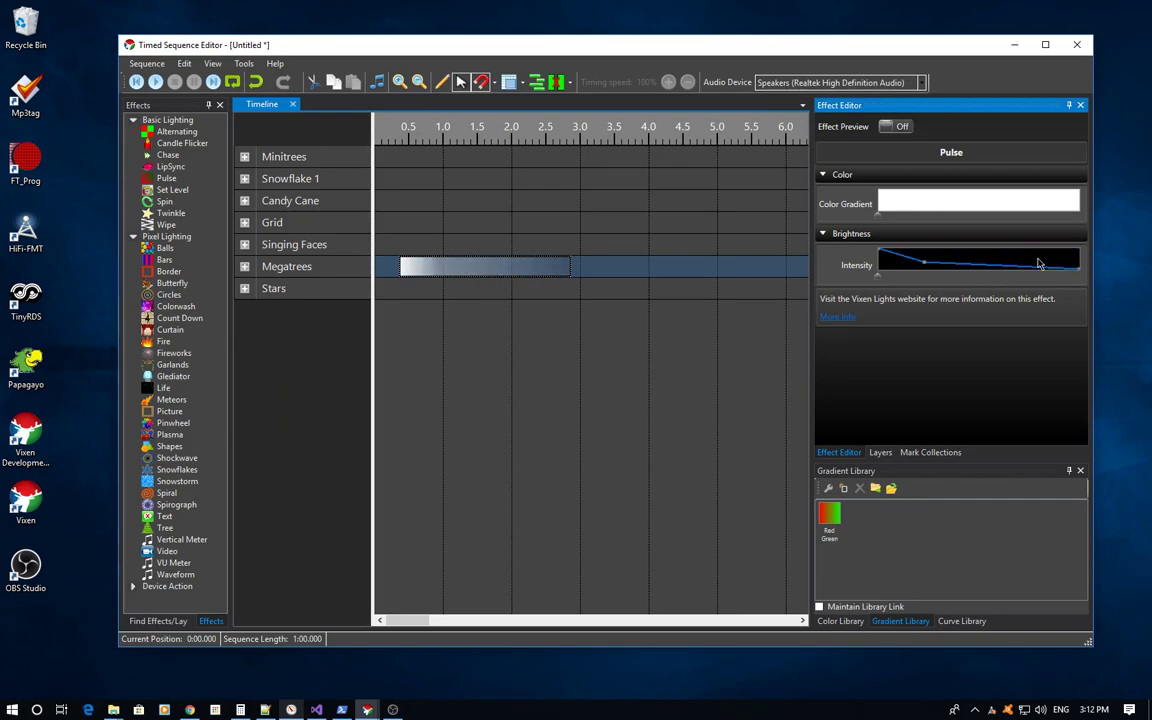
{"action": "key", "text": "ctrl+z"}
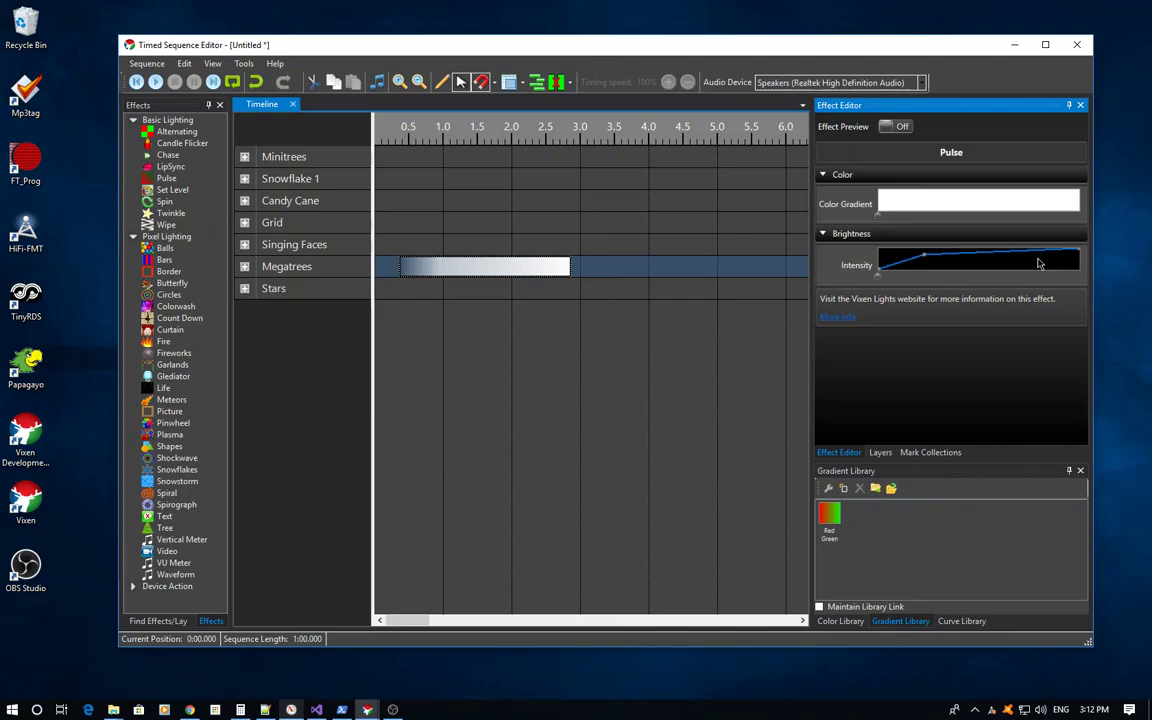
{"action": "key", "text": "ctrl+y"}
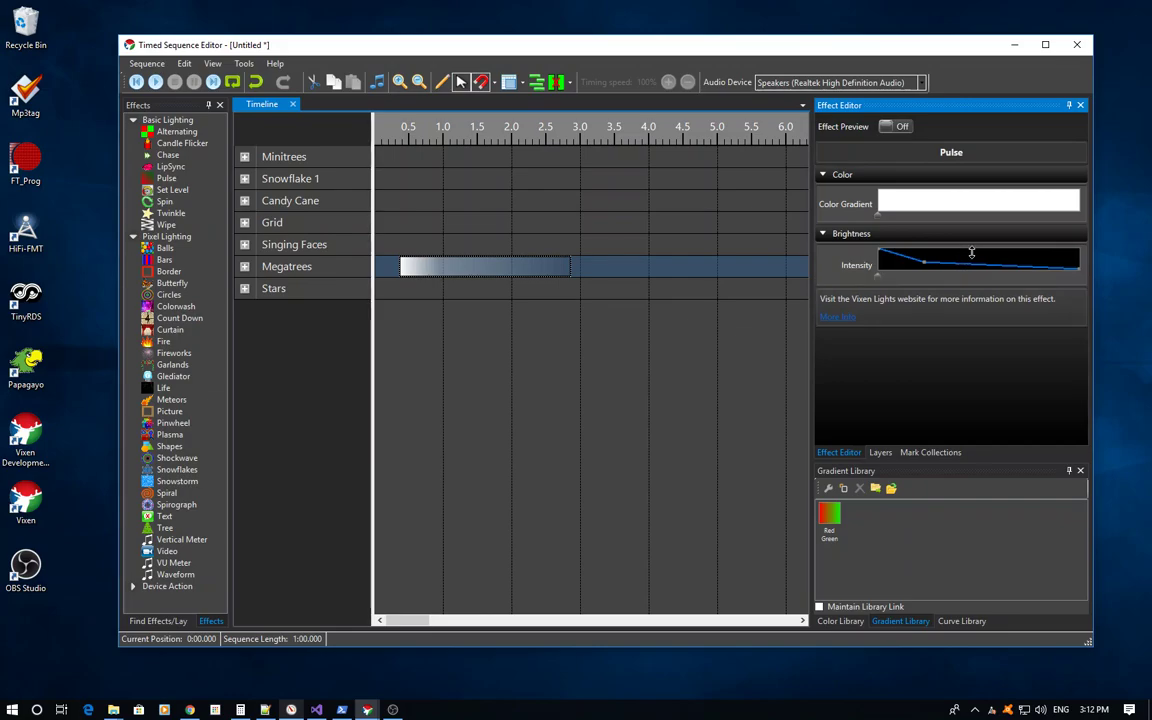
{"action": "mouse_move", "coordinate": [949, 264]}
{"action": "left_mouse_down"}
{"action": "mouse_move", "coordinate": [958, 252]}
{"action": "mouse_move", "coordinate": [883, 282]}
{"action": "mouse_move", "coordinate": [1073, 278]}
{"action": "mouse_move", "coordinate": [914, 283]}
{"action": "mouse_move", "coordinate": [961, 278]}
{"action": "mouse_move", "coordinate": [941, 273]}
{"action": "left_mouse_up"}
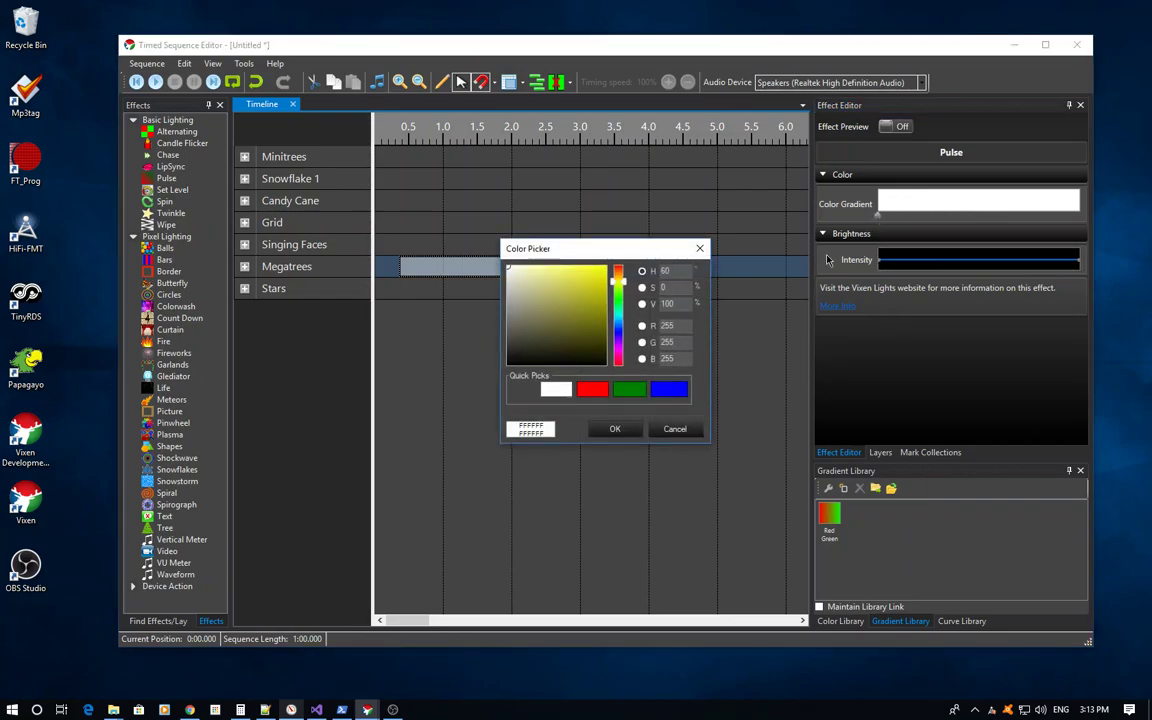
- Set the gradient colour to red and add a green right stop for a red-to-green gradient
{"action": "left_click", "coordinate": [592, 389]}
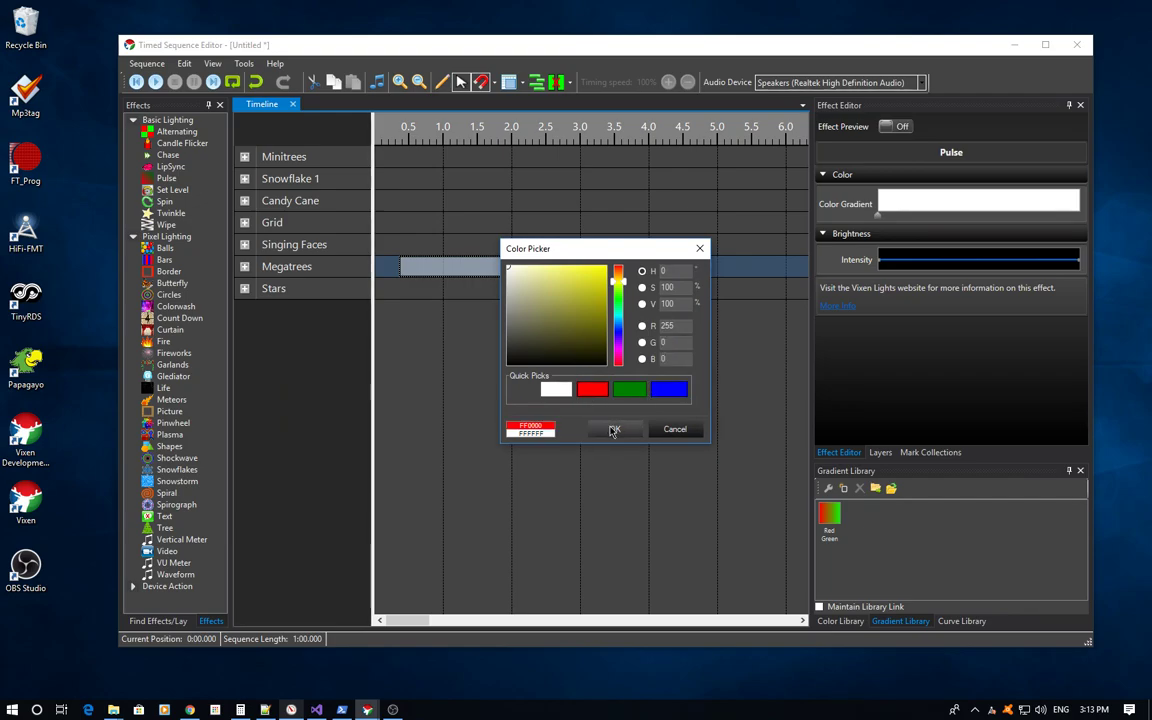
{"action": "left_click", "coordinate": [611, 430]}
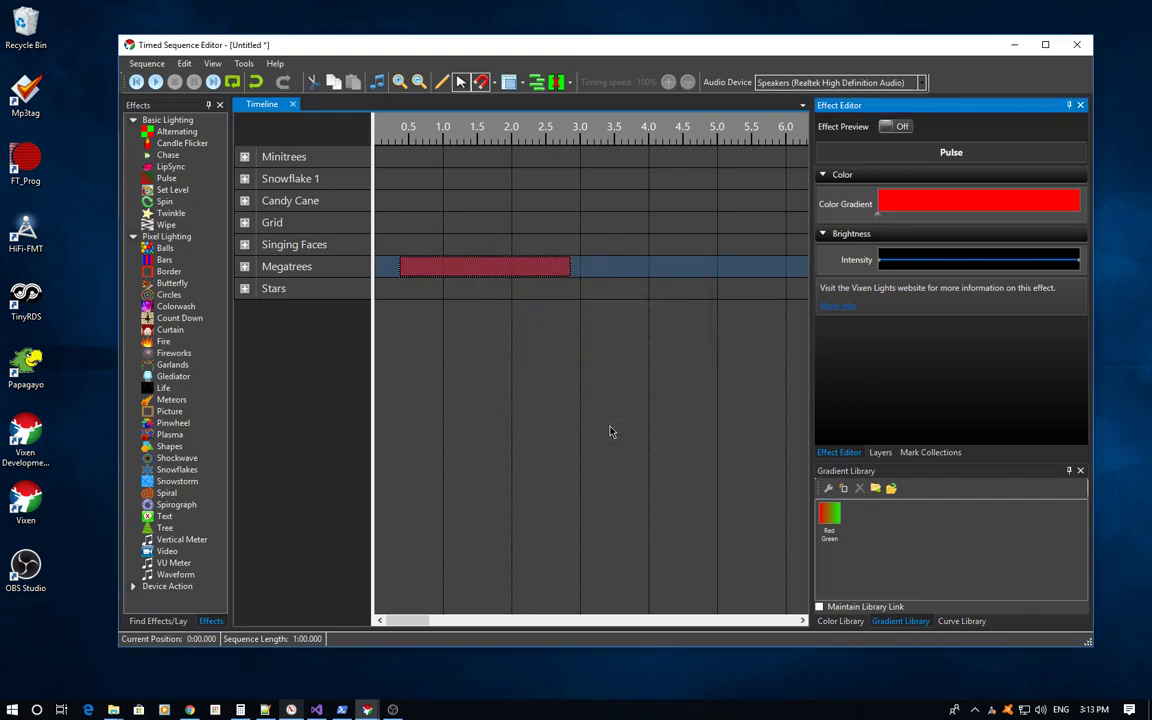
{"action": "double_click", "coordinate": [1081, 213]}
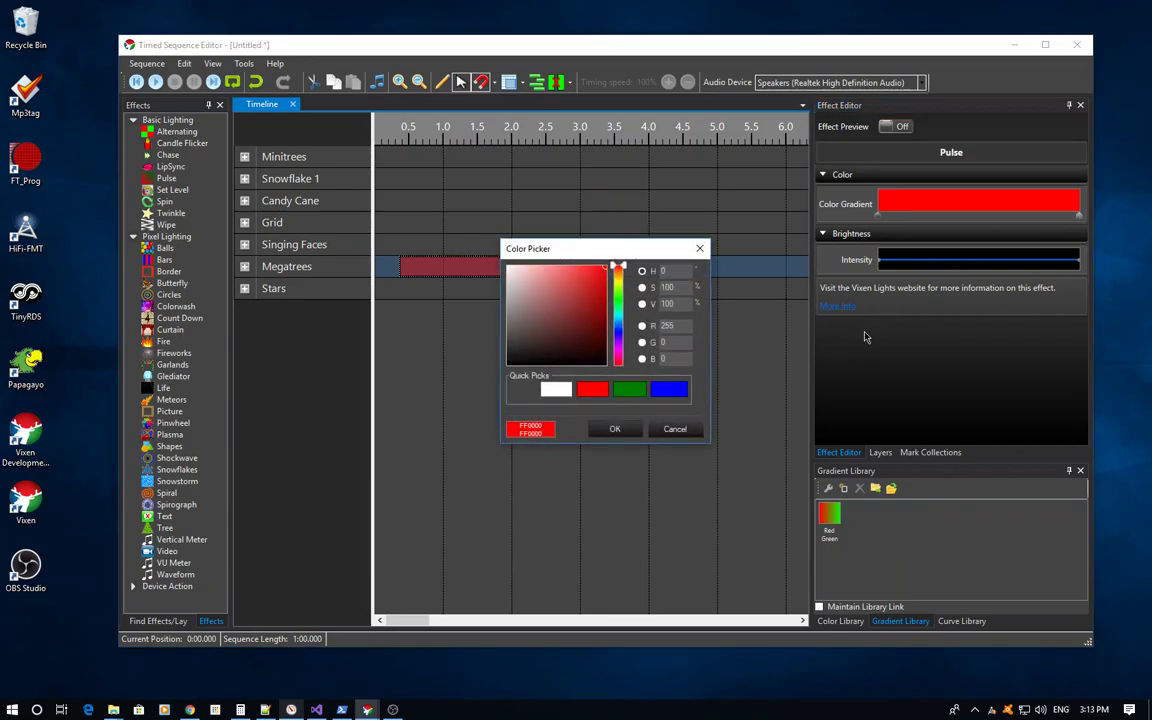
{"action": "left_click", "coordinate": [629, 389]}
{"action": "left_click", "coordinate": [632, 431]}
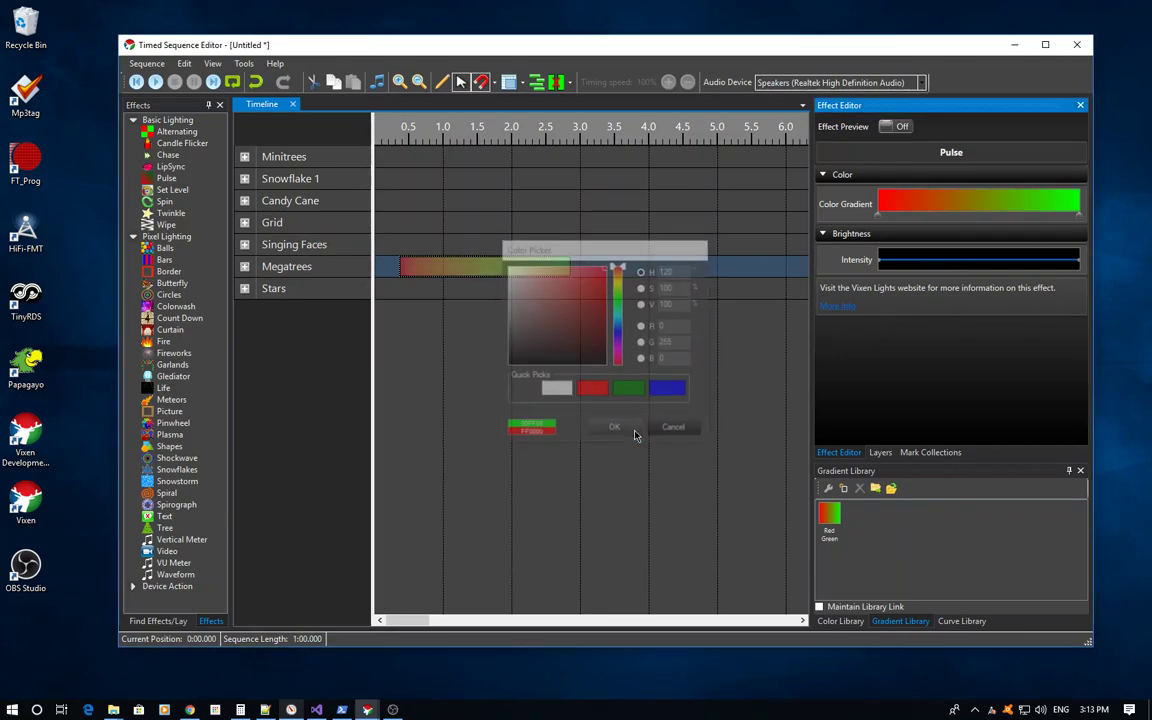
- Delete the green gradient stop, leaving the pulse solid red
{"action": "mouse_move", "coordinate": [1081, 213]}
{"action": "left_mouse_down"}
{"action": "mouse_move", "coordinate": [890, 215]}
{"action": "mouse_move", "coordinate": [1081, 213]}
{"action": "left_mouse_up"}
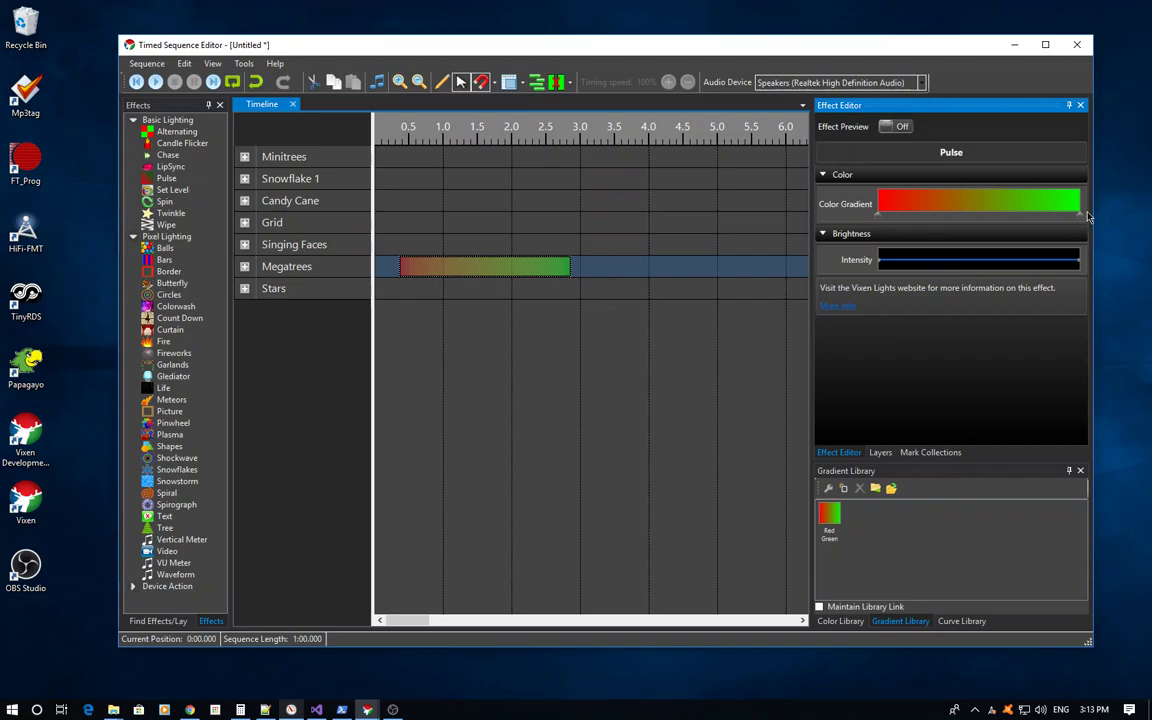
{"action": "left_click", "coordinate": [1079, 214]}
{"action": "key", "text": "Delete"}
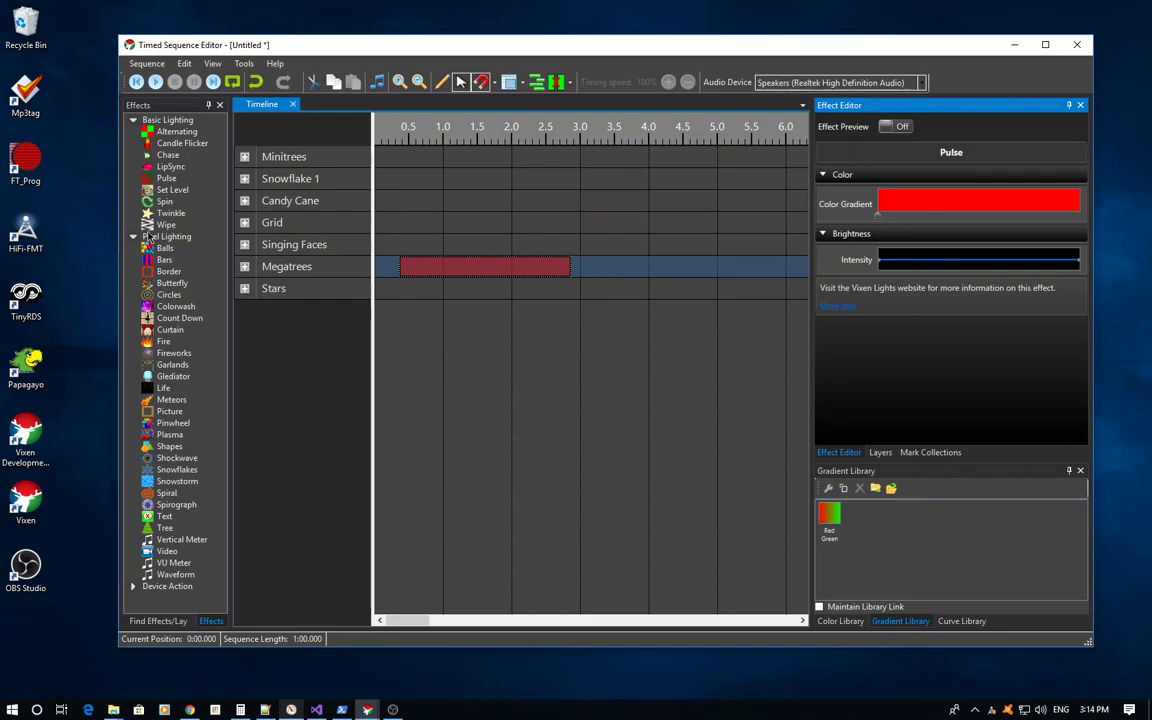
- Place a new Pulse on Megatrees at 3.5–5.5 s and ramp the red pulse from 0 to 100
{"action": "left_click", "coordinate": [166, 179]}
{"action": "left_click_drag", "start_coordinate": [168, 181], "coordinate": [620, 268]}
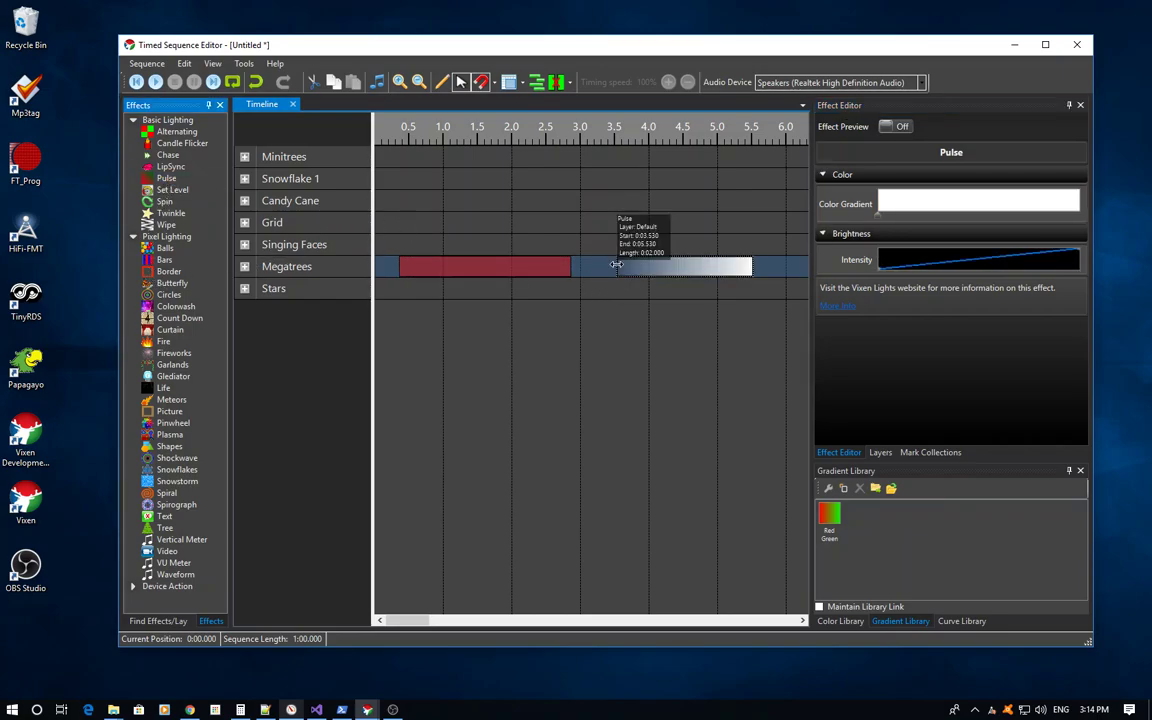
{"action": "left_click_drag", "start_coordinate": [540, 244], "coordinate": [656, 296]}
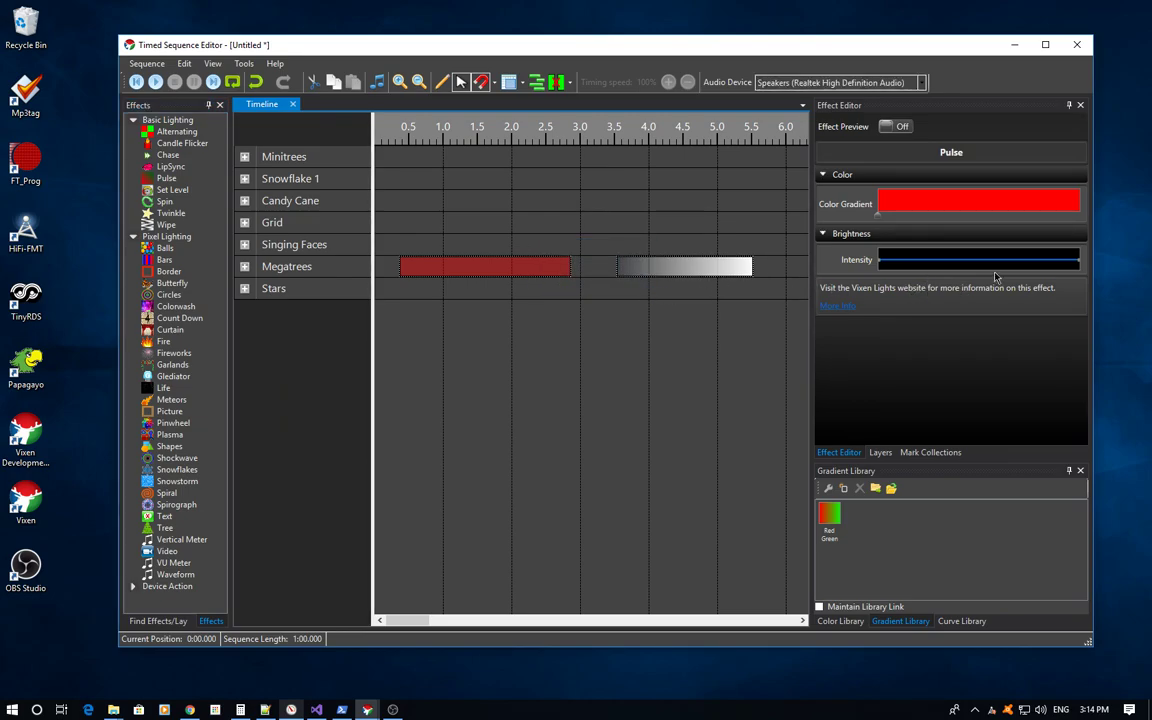
{"action": "left_click", "coordinate": [1079, 260]}
{"action": "left_click_drag", "start_coordinate": [1079, 260], "coordinate": [1082, 246]}
{"action": "left_click_drag", "start_coordinate": [880, 268], "coordinate": [874, 270]}
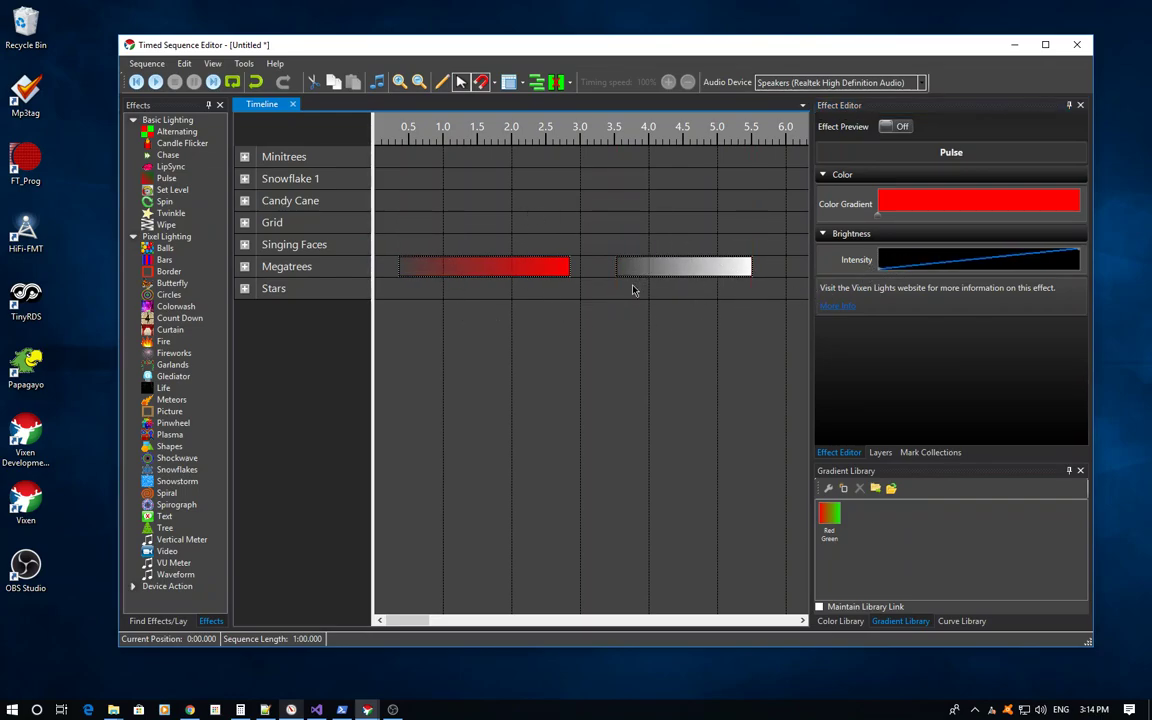
- Select the new white Pulse on the Megatrees row
{"action": "left_click", "coordinate": [692, 293]}
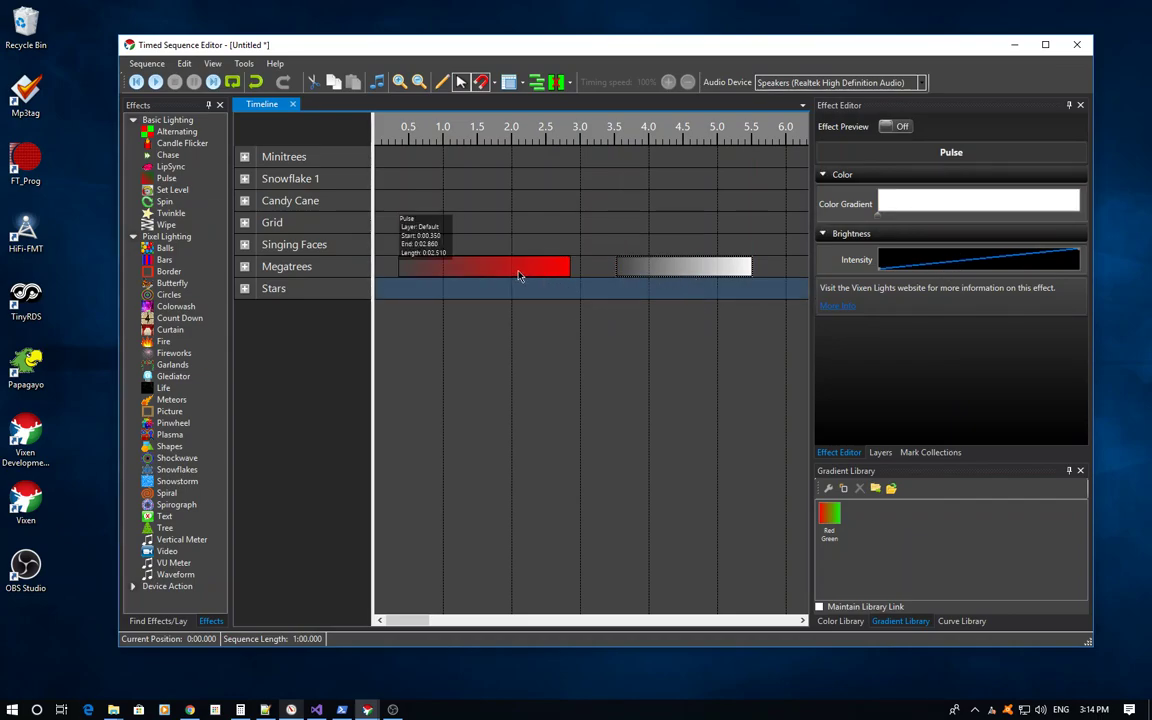
{"action": "left_click", "coordinate": [518, 270]}
{"action": "left_click", "coordinate": [674, 272]}
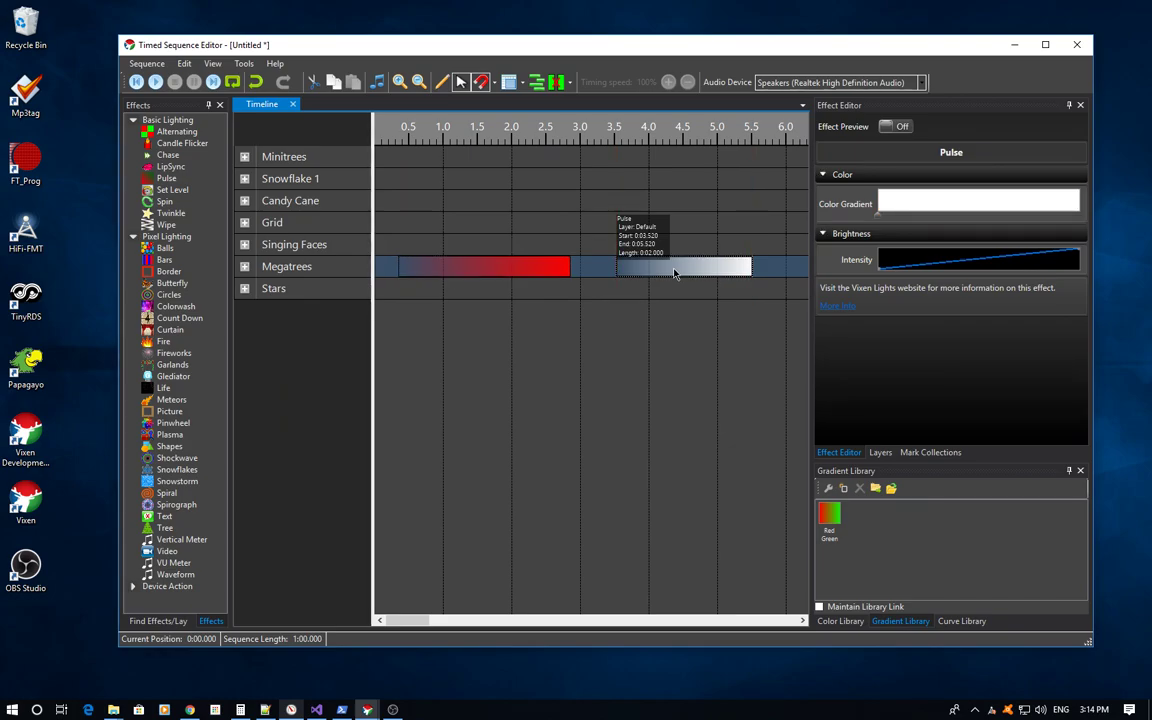